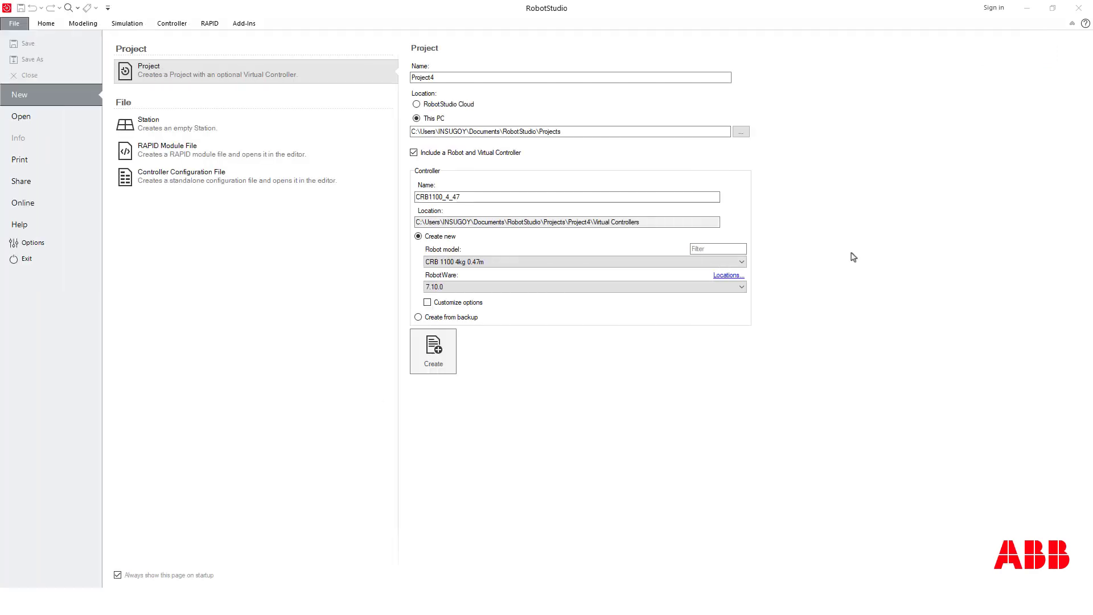
Step: Sign in with the ABB account and show the recent stations and projects list
left_click(993, 8)
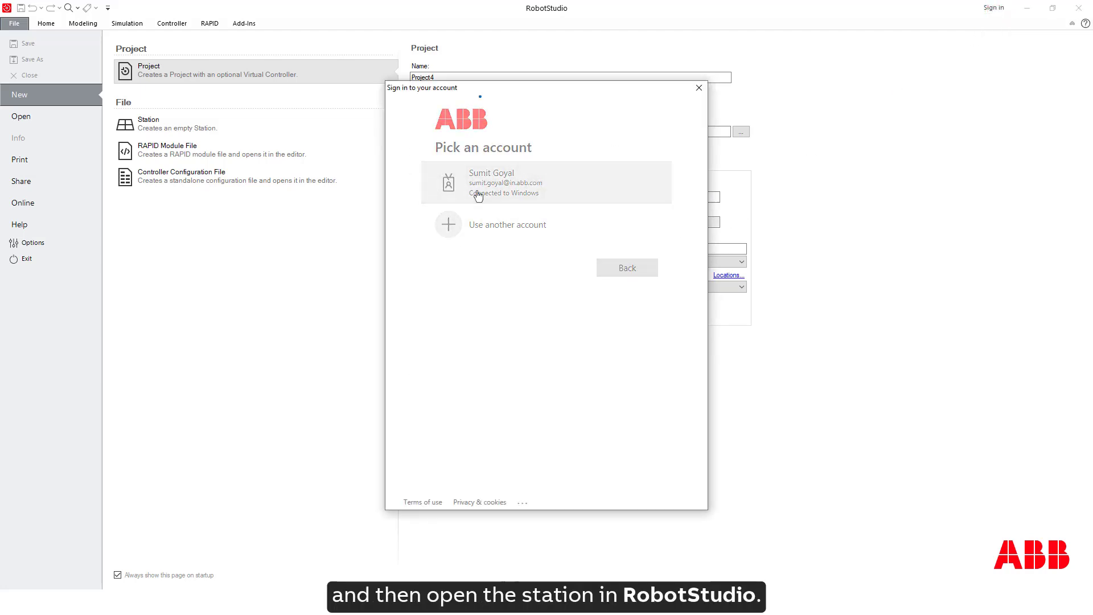
left_click(544, 185)
left_click(53, 117)
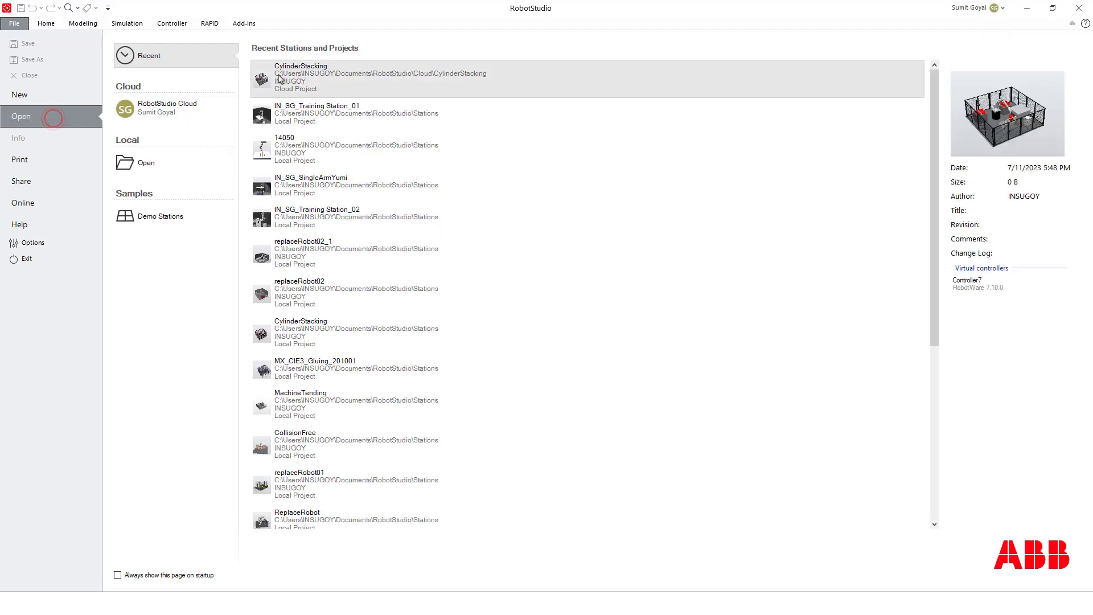
Step: Open the CylinderStacking cloud project and show the Simulation tools
left_click(279, 78)
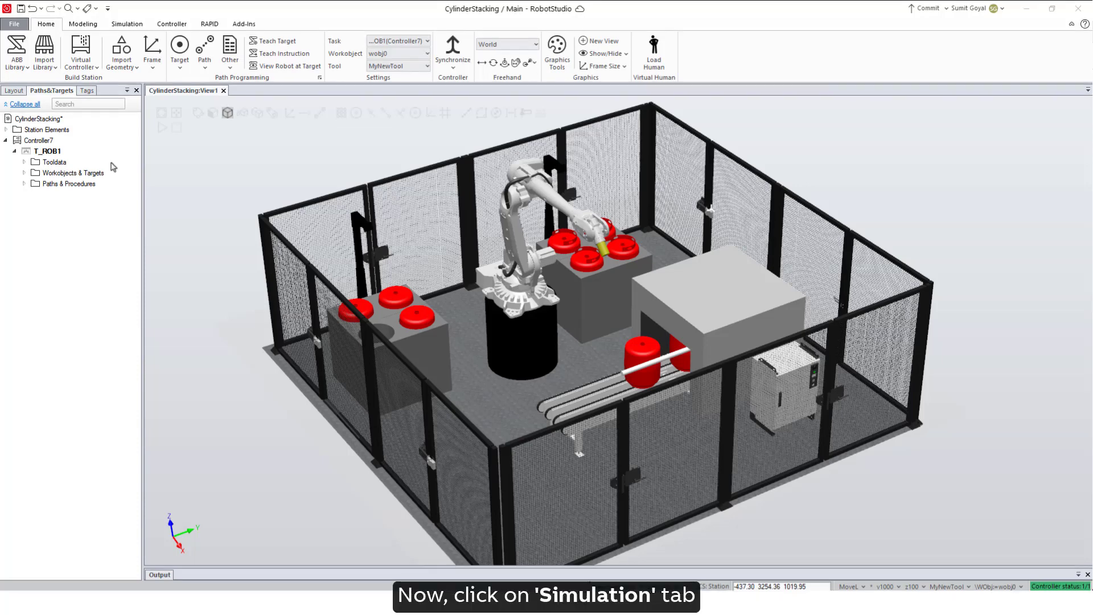
left_click(128, 24)
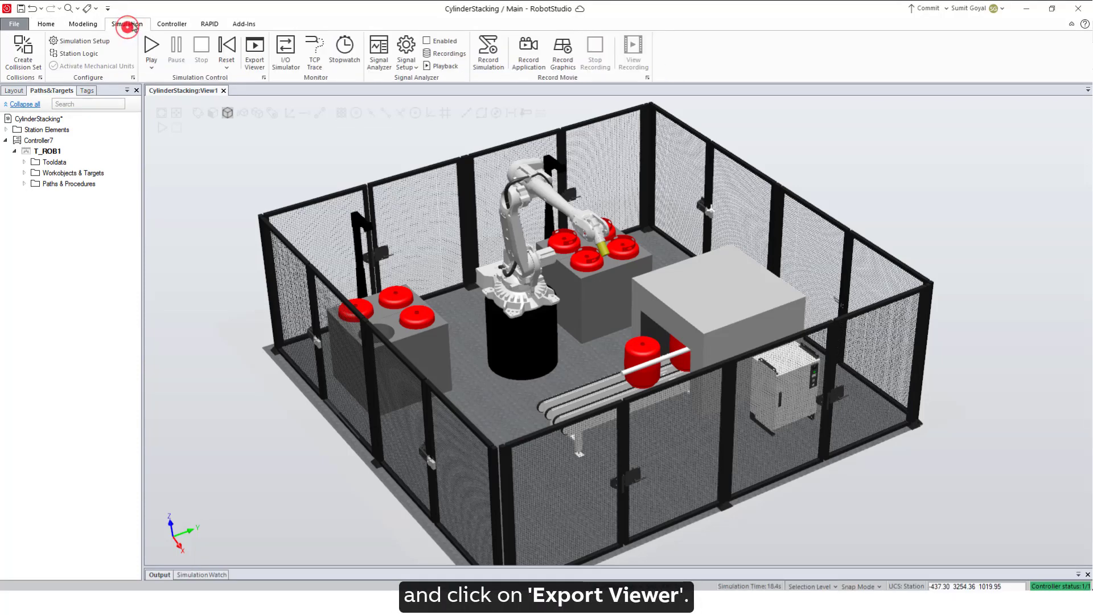
Step: Export the viewer as glTF (.glb), with RobotStudio Cloud as the save location
left_click(257, 62)
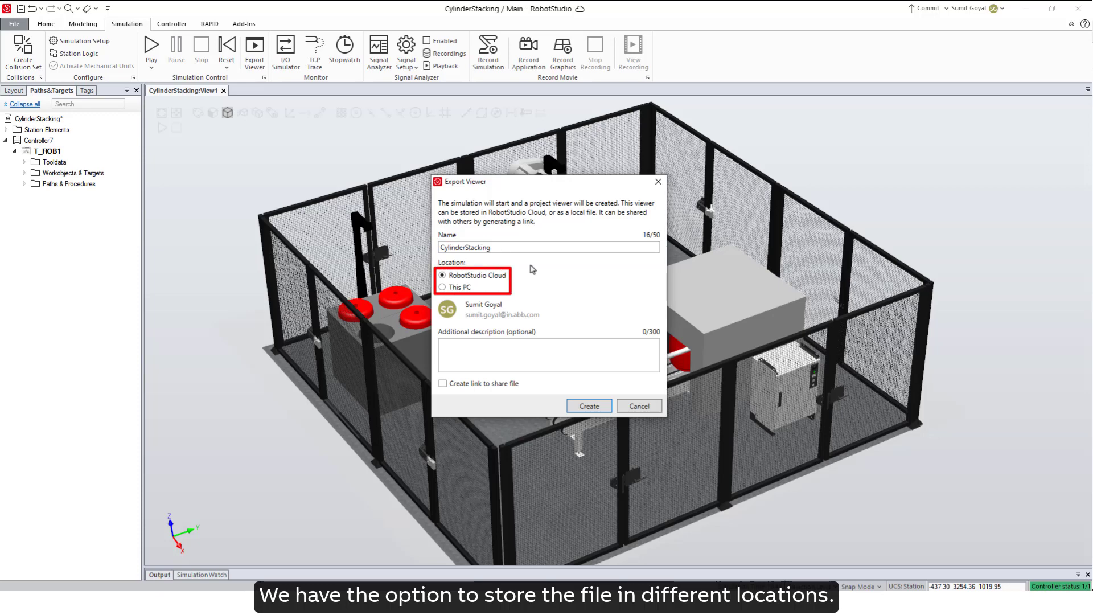
left_click(461, 287)
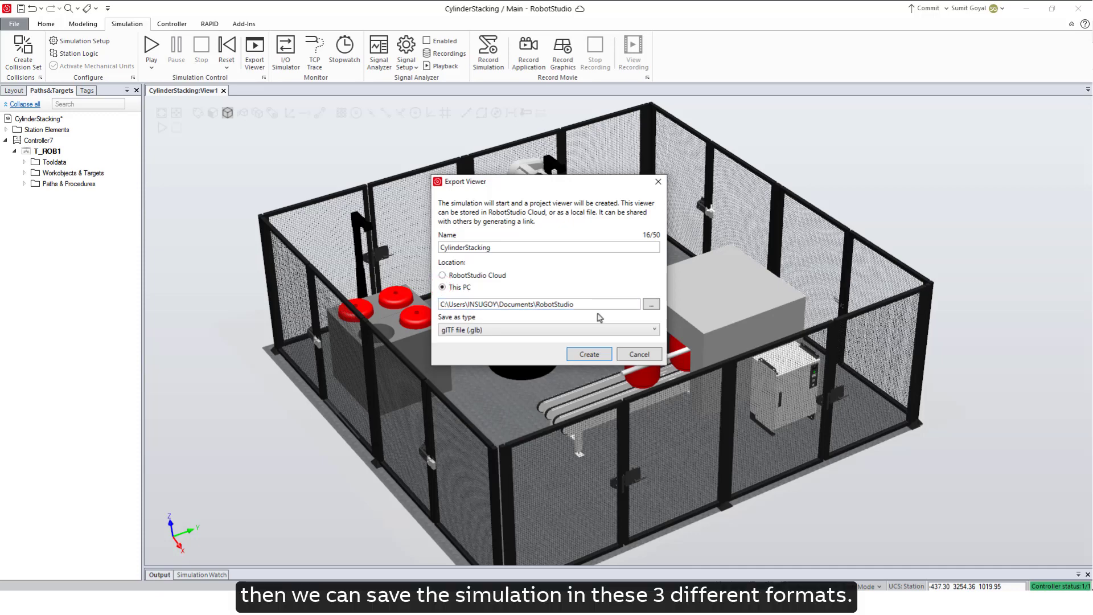
left_click(569, 335)
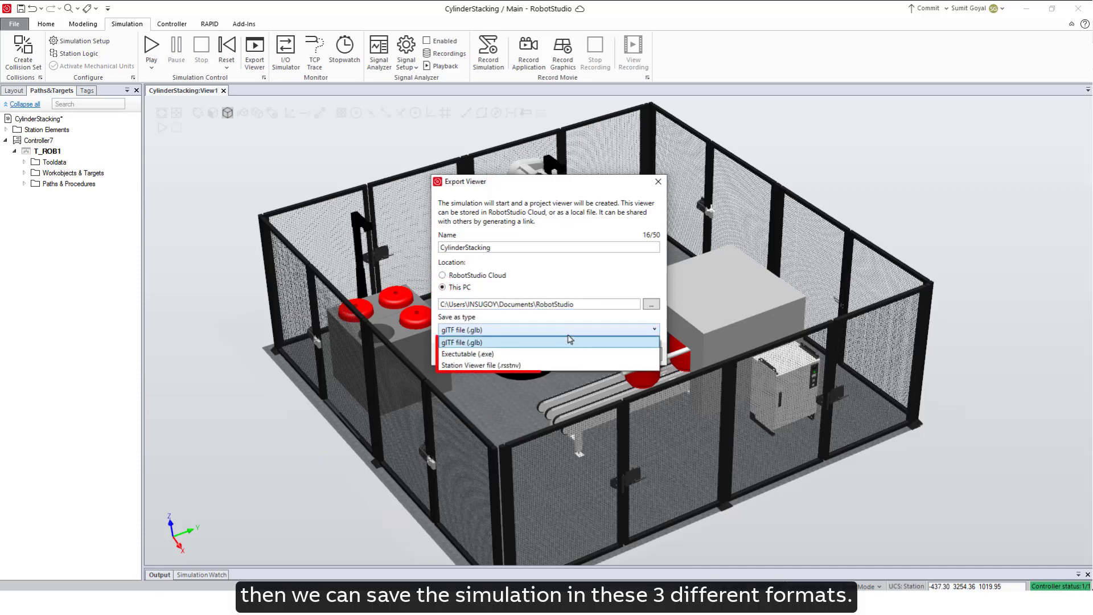
left_click(569, 342)
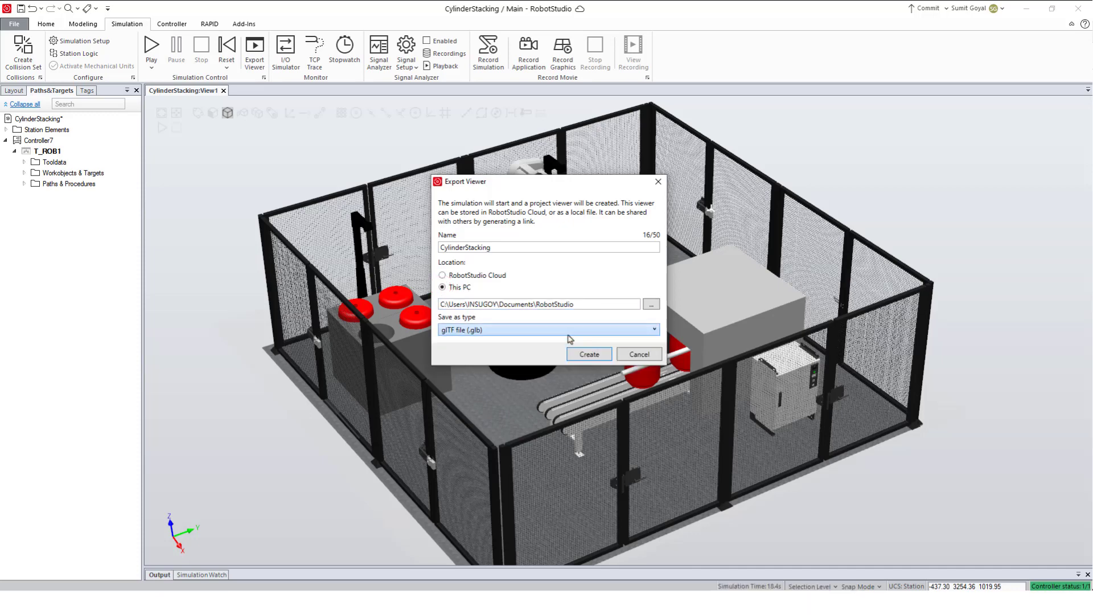
left_click(485, 276)
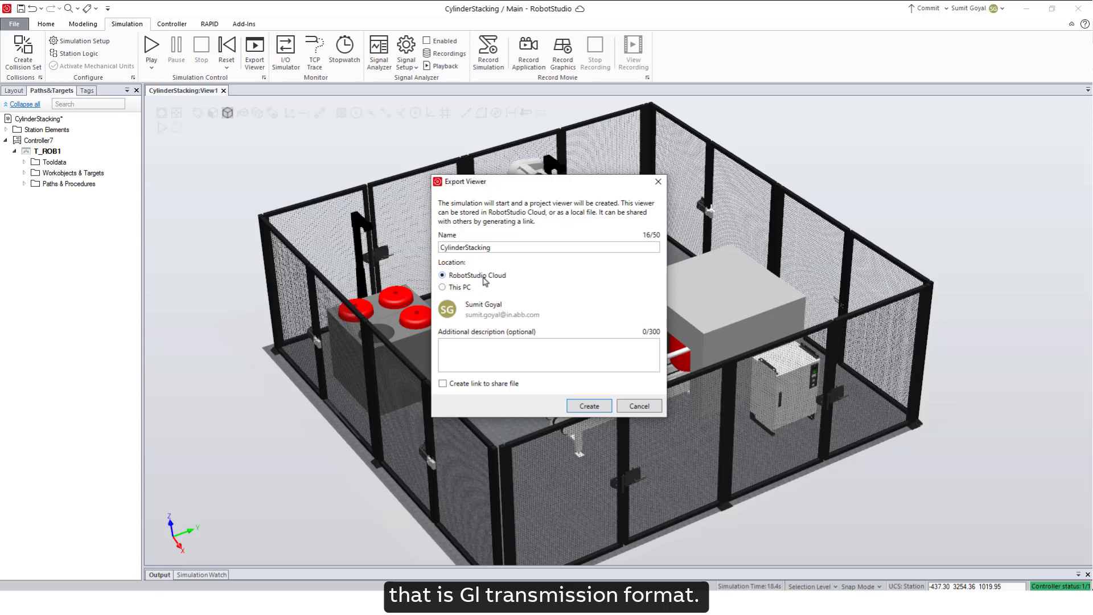
Step: Describe the viewer as 'CYlinder St', enable a share link, and record the simulation
left_click(471, 345)
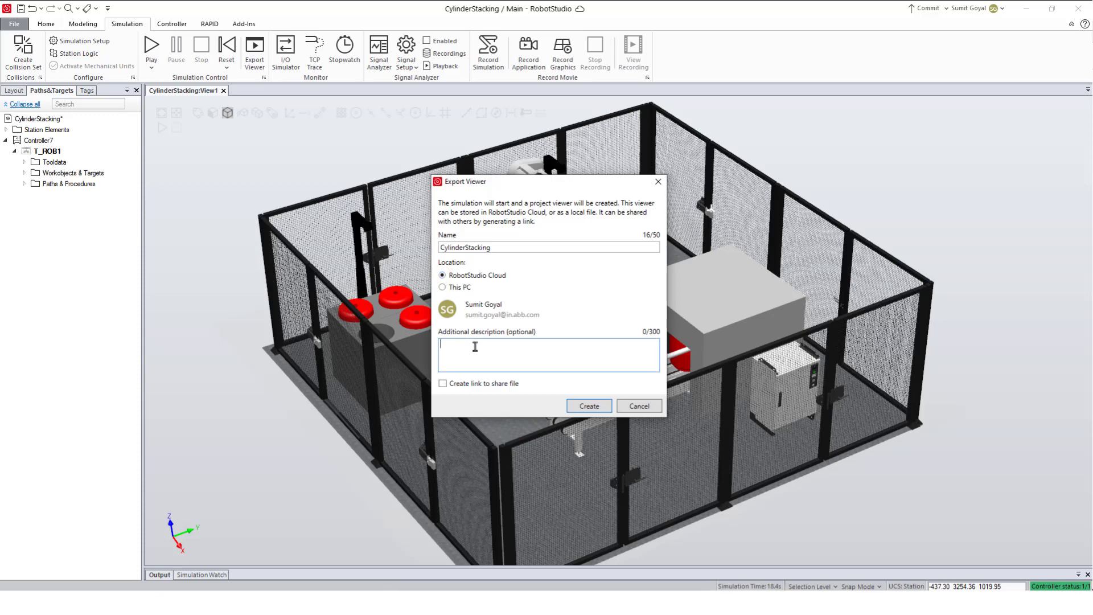
type("CYlinder Stacking")
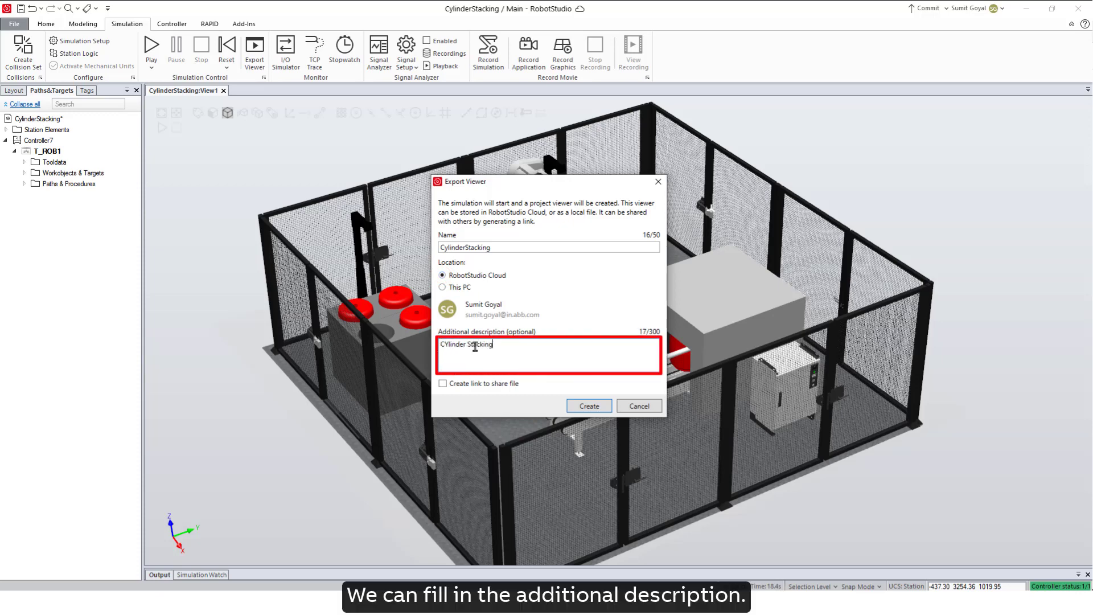
left_click(501, 384)
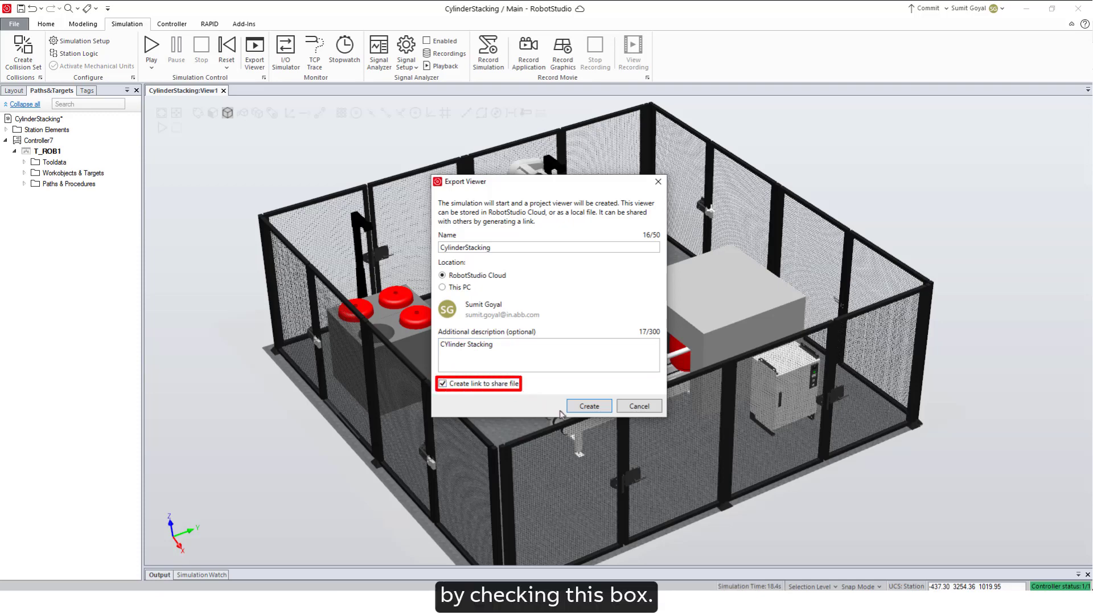
left_click(586, 407)
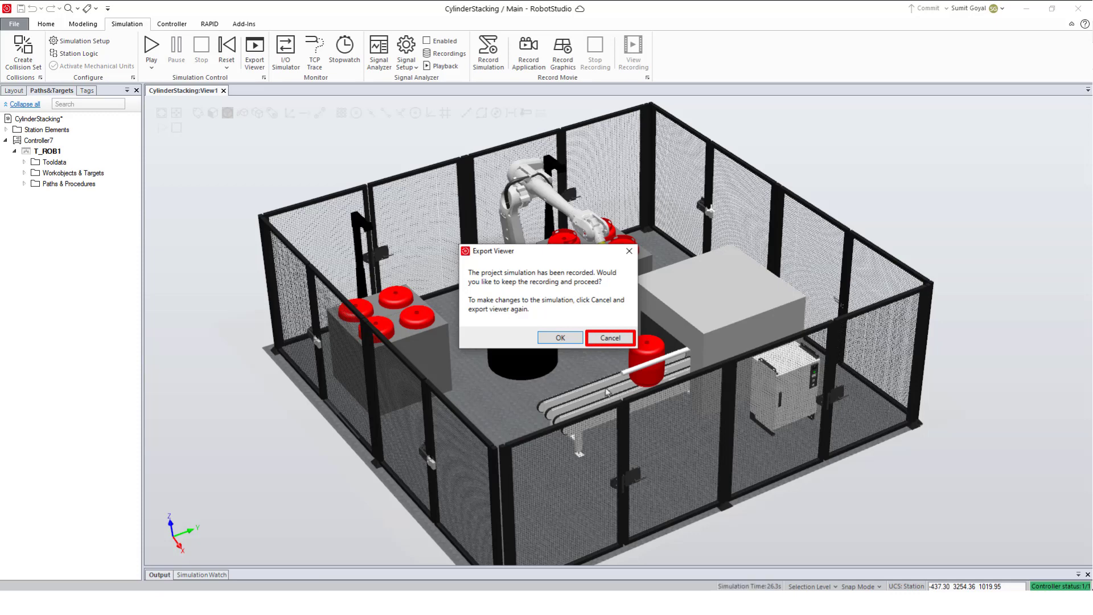
Step: Keep the recording and upload the viewer to RobotStudio Cloud
left_click(557, 338)
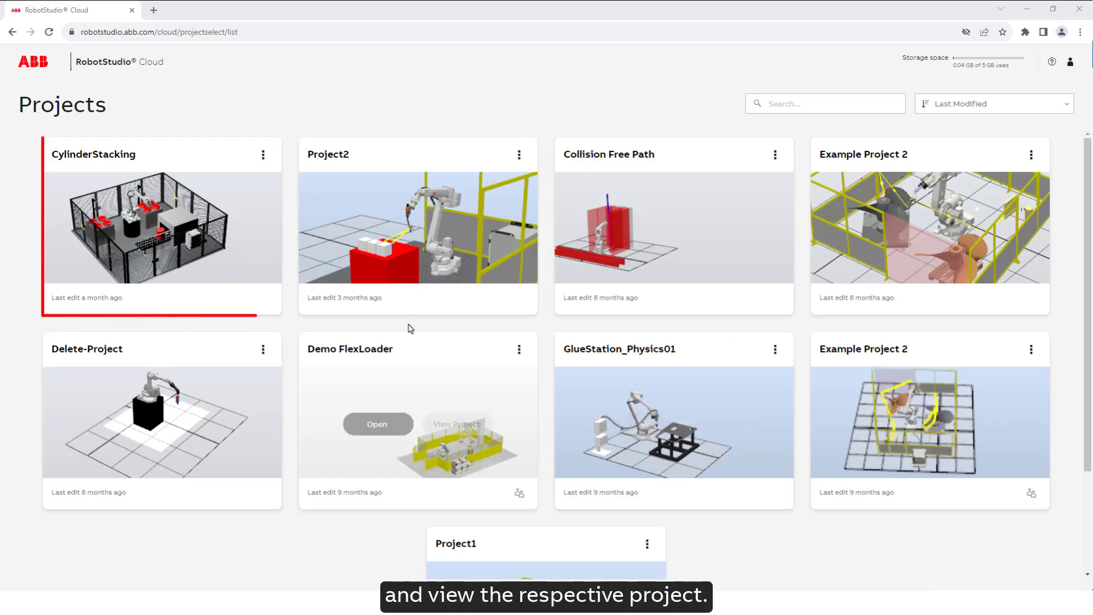
Step: Get a share link for the CylinderStacking.glb file in the project's attachments
left_click(199, 230)
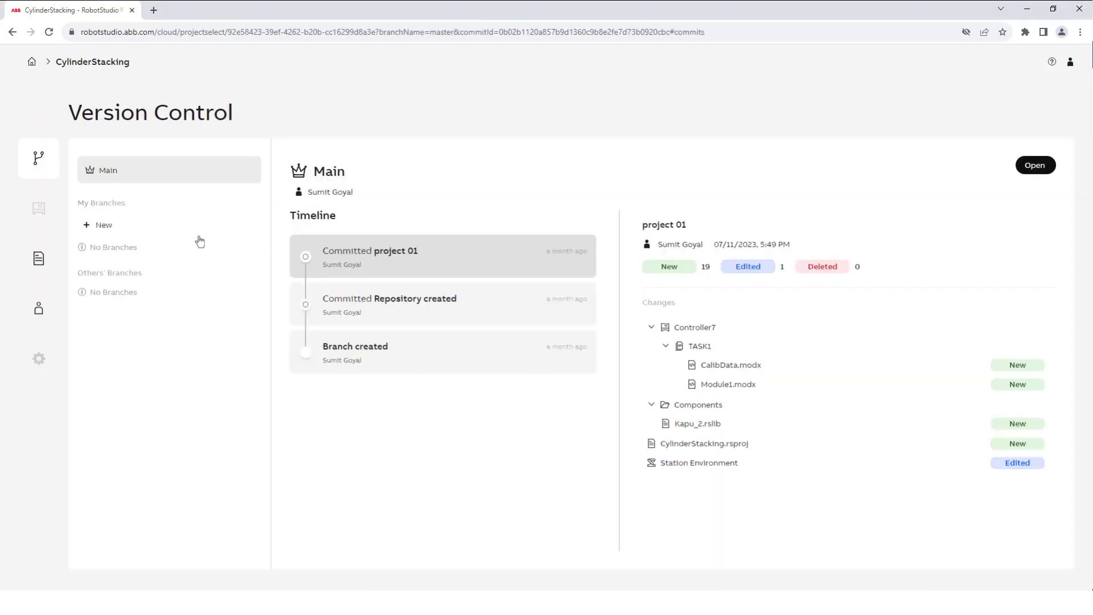
left_click(39, 261)
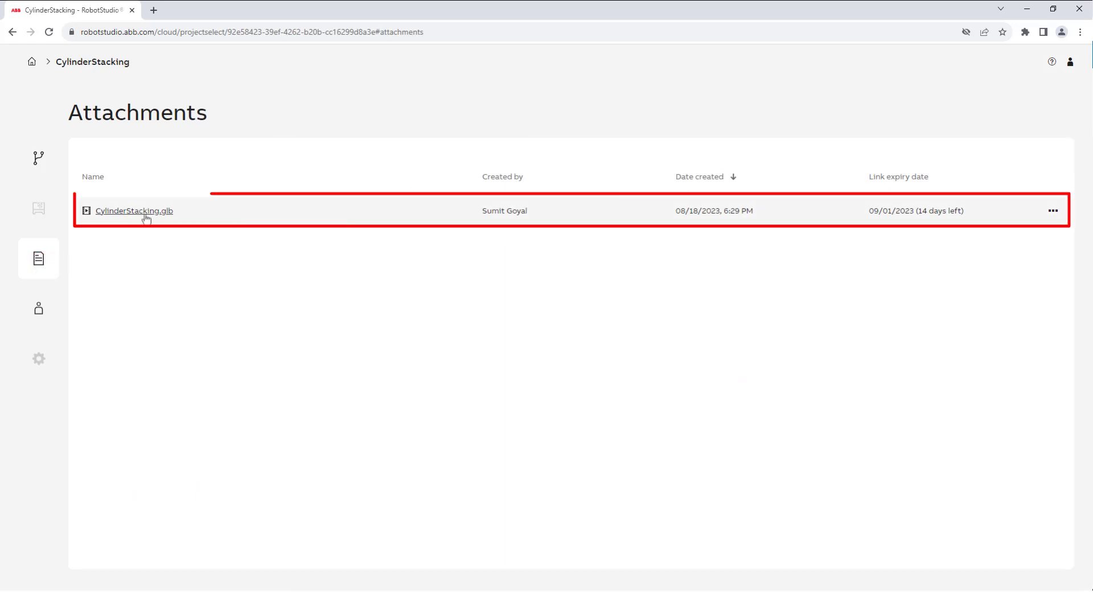
left_click(1052, 211)
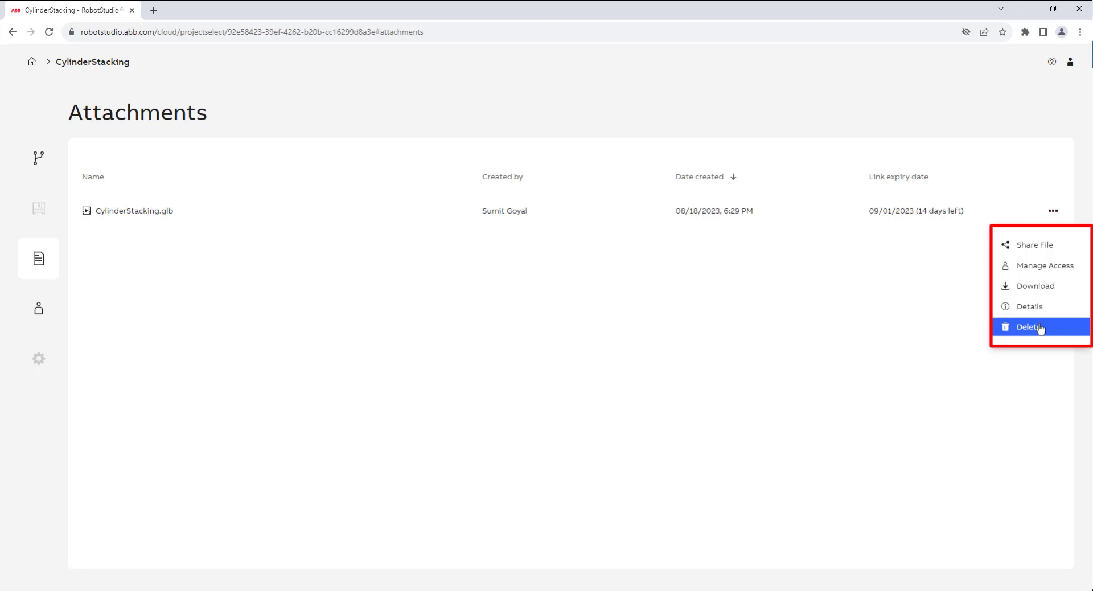
left_click(1028, 256)
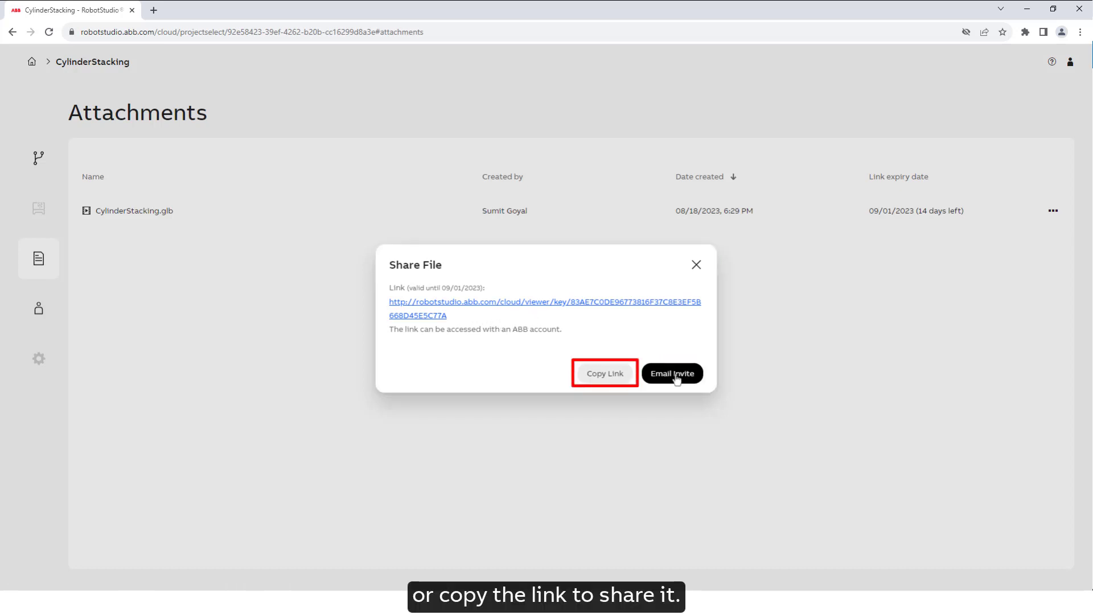
Step: Close the share link and review the Manage Access settings for the glb attachment
left_click(696, 266)
left_click(1052, 213)
left_click(1026, 268)
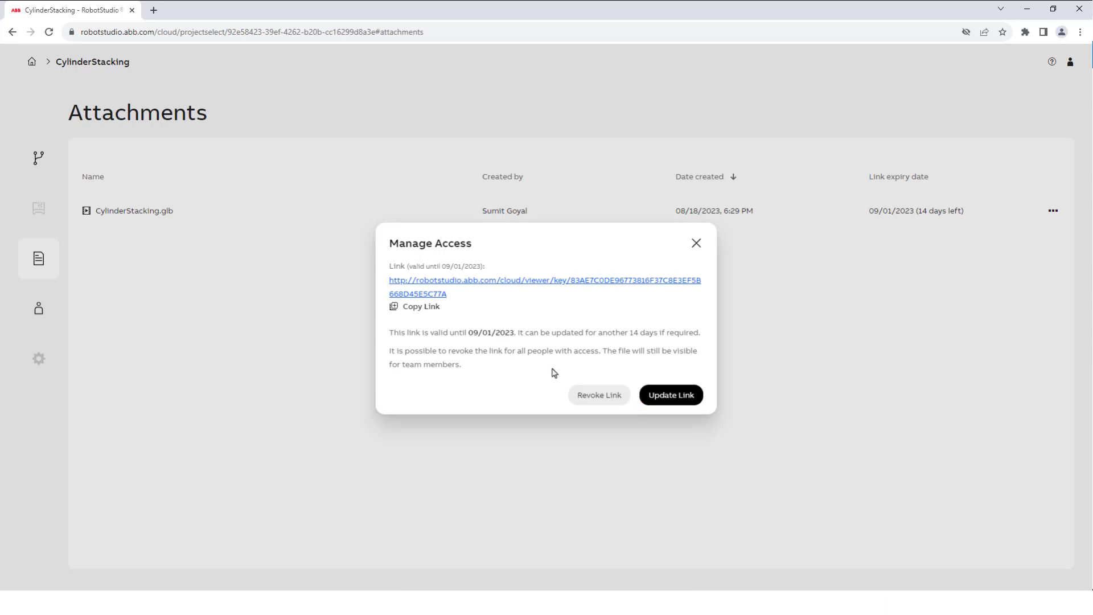
left_click(700, 246)
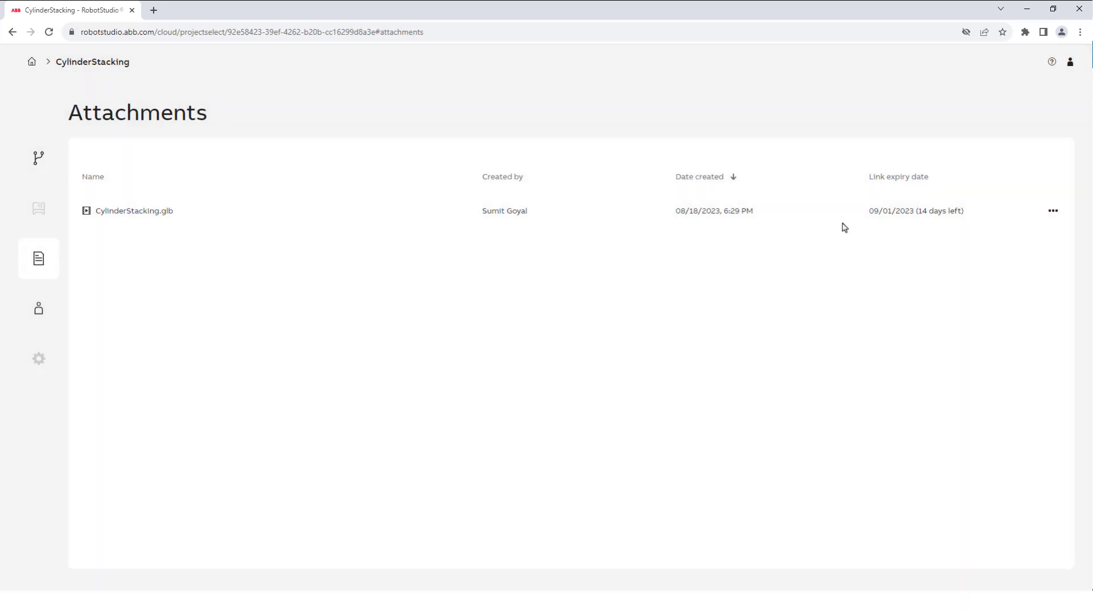
Step: Download CylinderStacking.glb, then open it in the web viewer from its details
left_click(1053, 211)
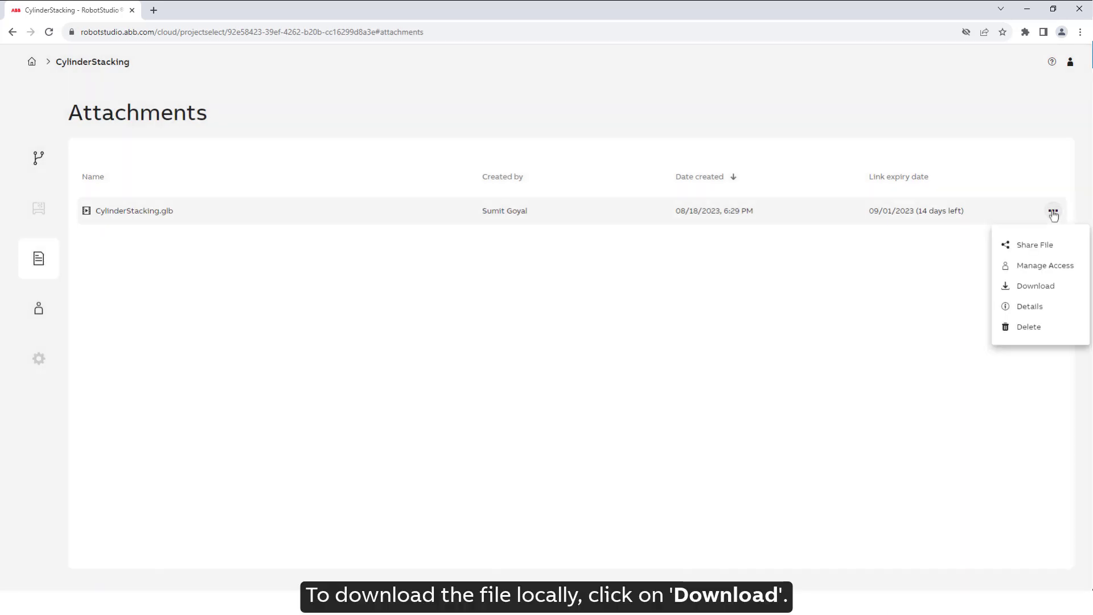
left_click(1038, 286)
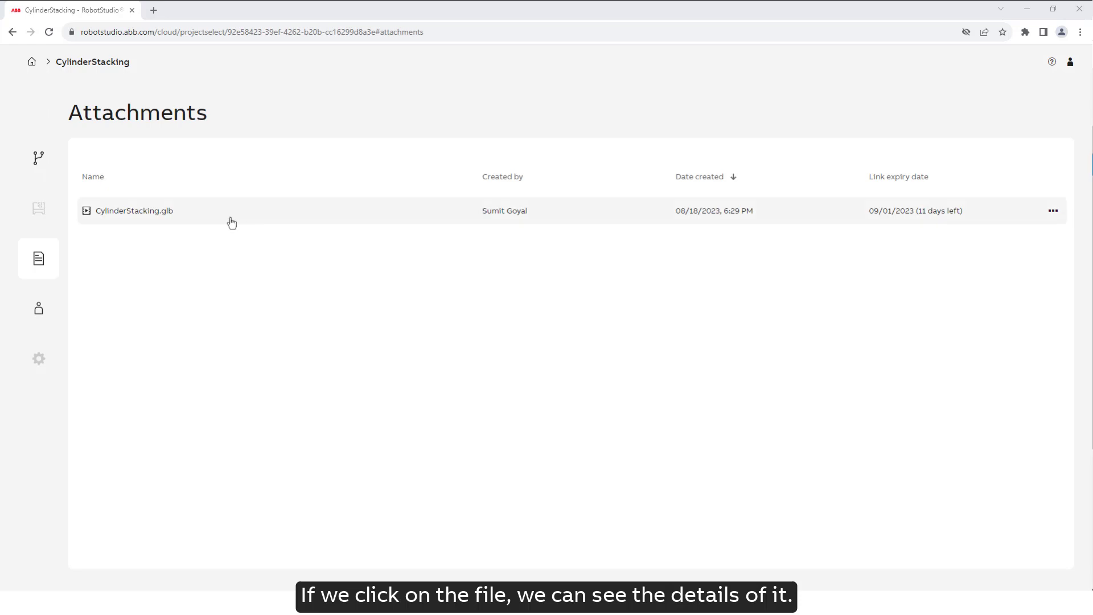
left_click(224, 212)
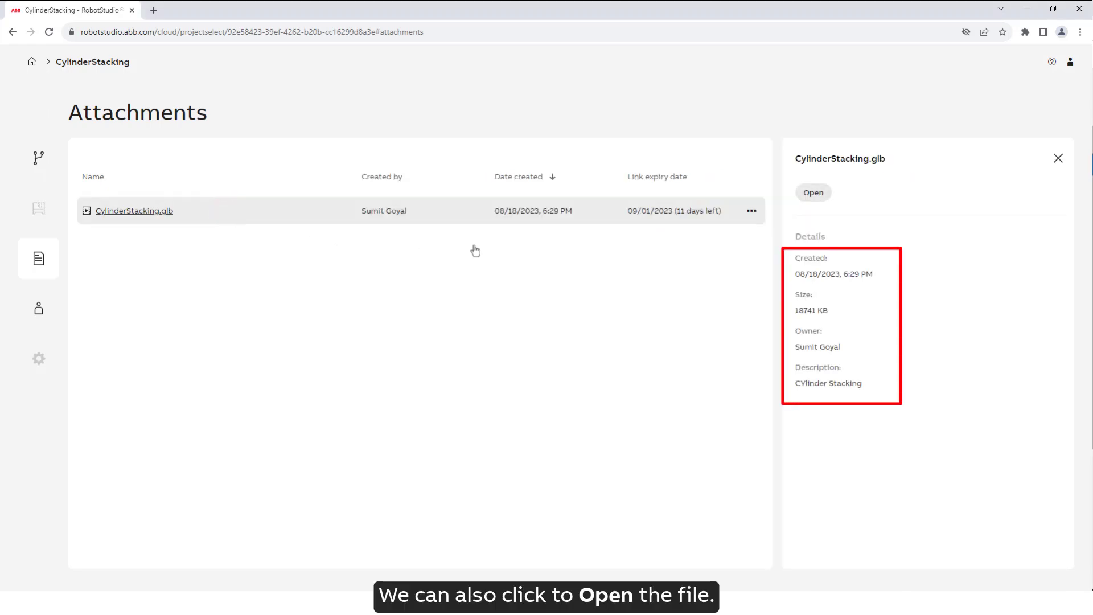
left_click(814, 194)
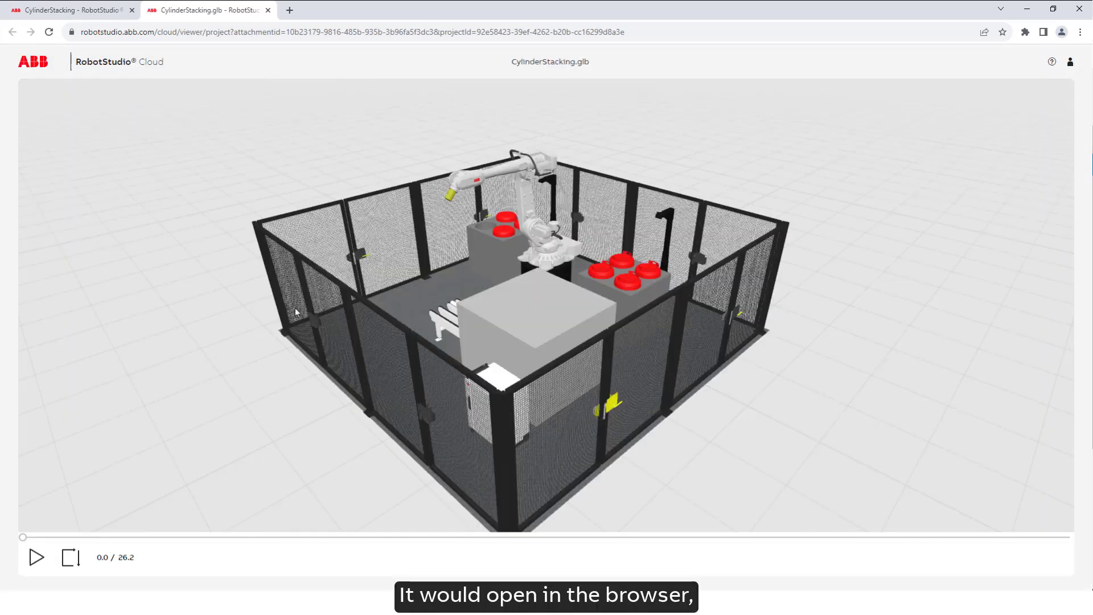
Step: Play the CylinderStacking simulation in the web viewer, orbiting and zooming around the robot cell
key("space")
left_click_drag(342, 361, 461, 329)
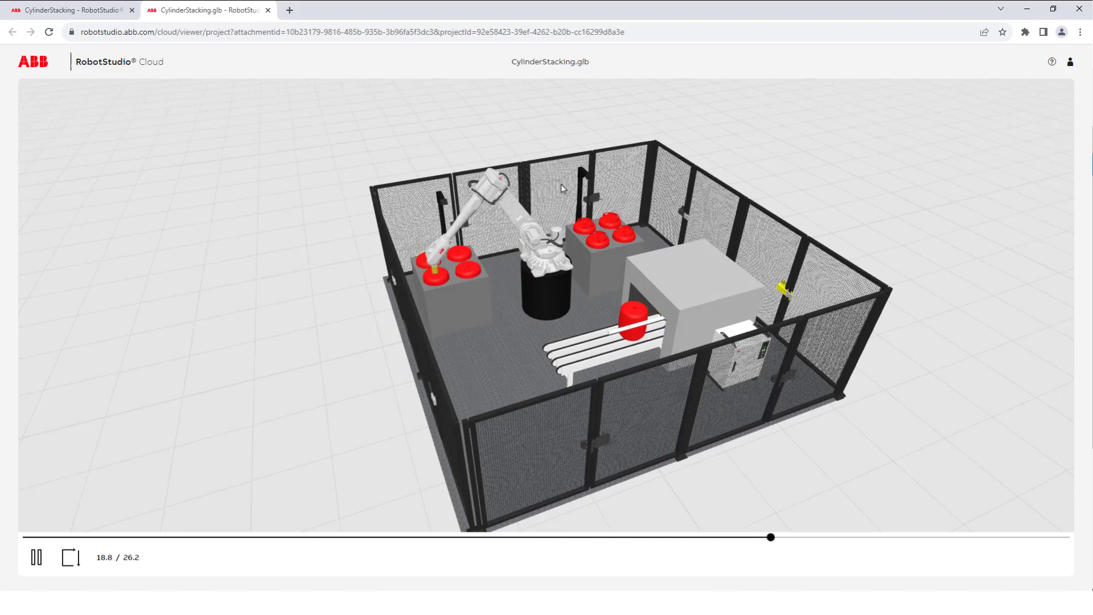
scroll(561, 184, "up", 5)
left_click_drag(561, 184, 426, 307)
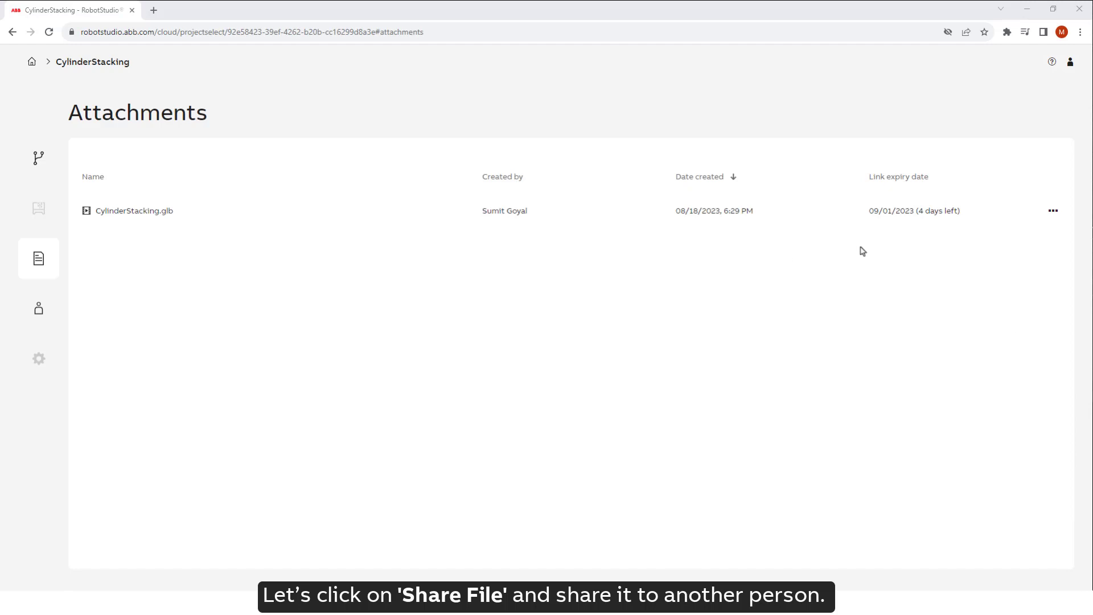
Step: Start an email invitation carrying the CylinderStacking.glb viewer link
left_click(1053, 210)
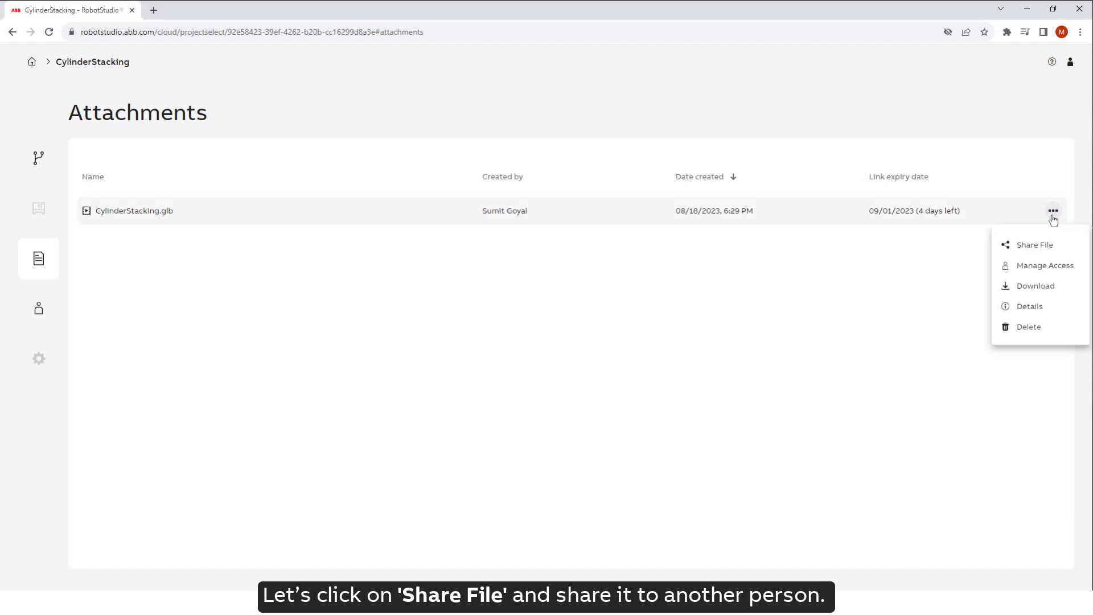
left_click(1035, 245)
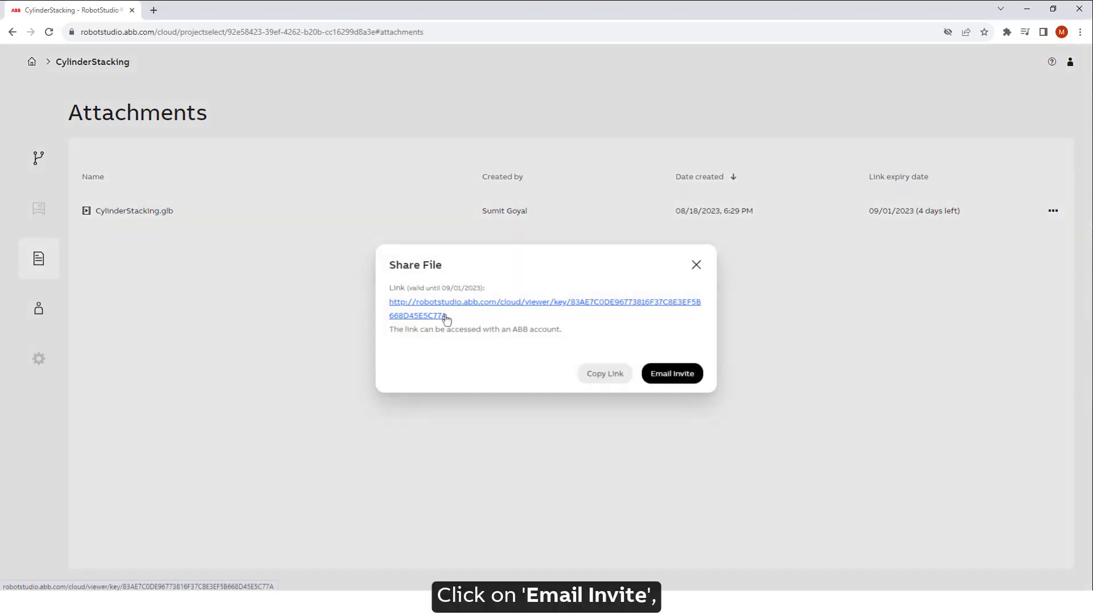
left_click(668, 375)
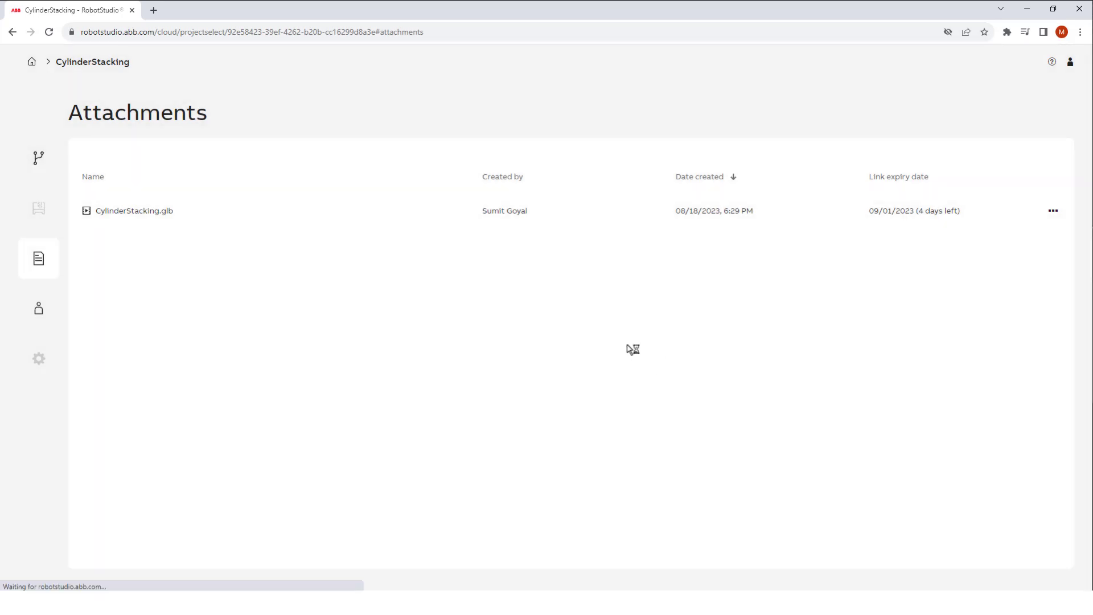
Step: Enter the recipient's e-mail address in the To field and confirm it
key("Tab")
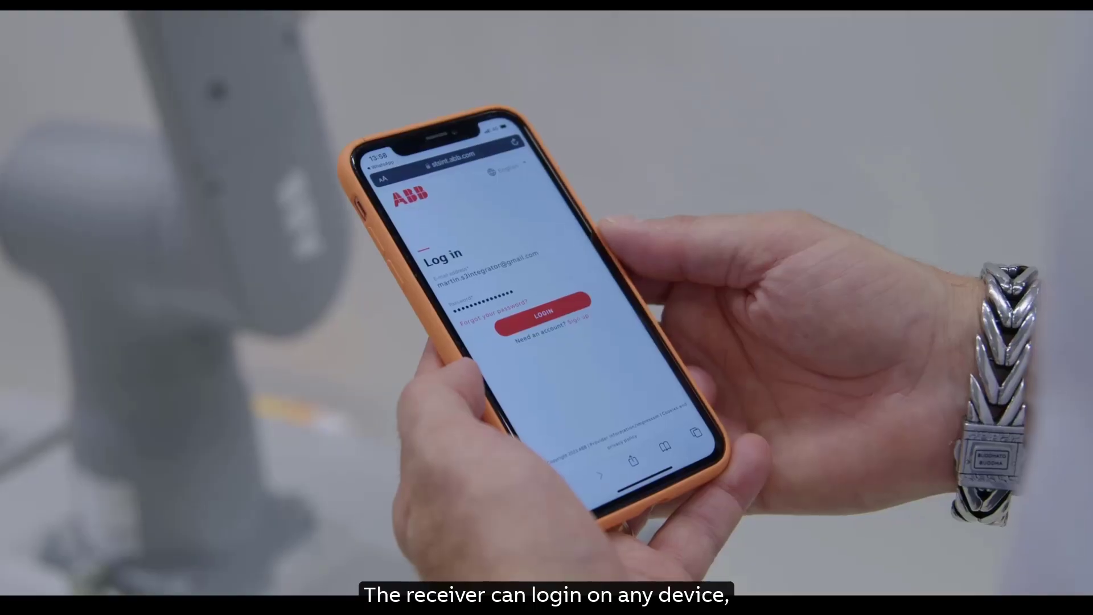